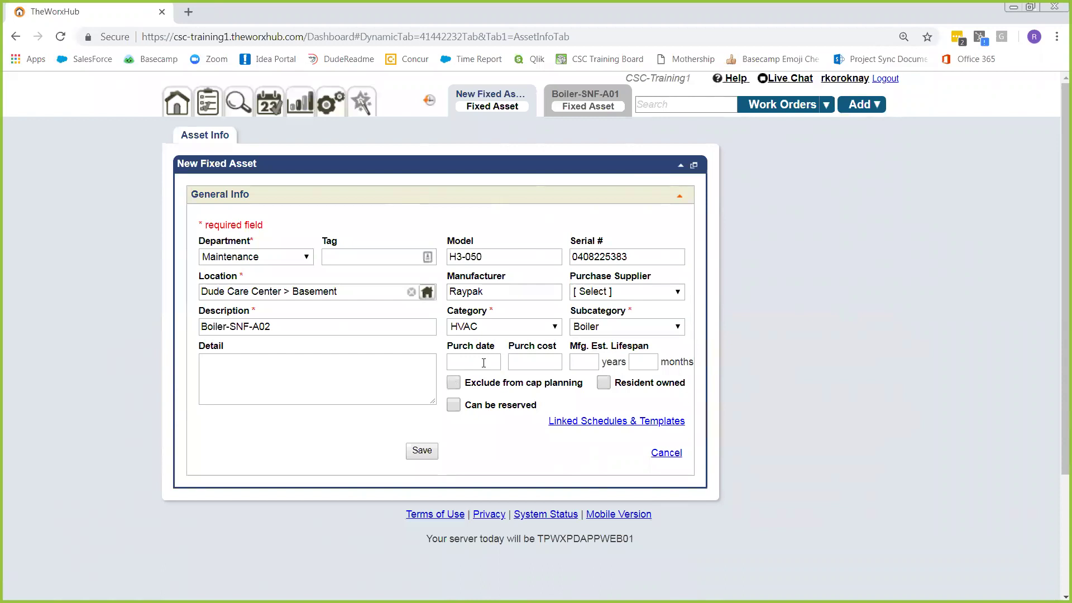
Step: Enter 5/12/2008 as the purchase date of the new fixed asset Boiler-SNF-A02
{"action": "left_click", "coordinate": [484, 363]}
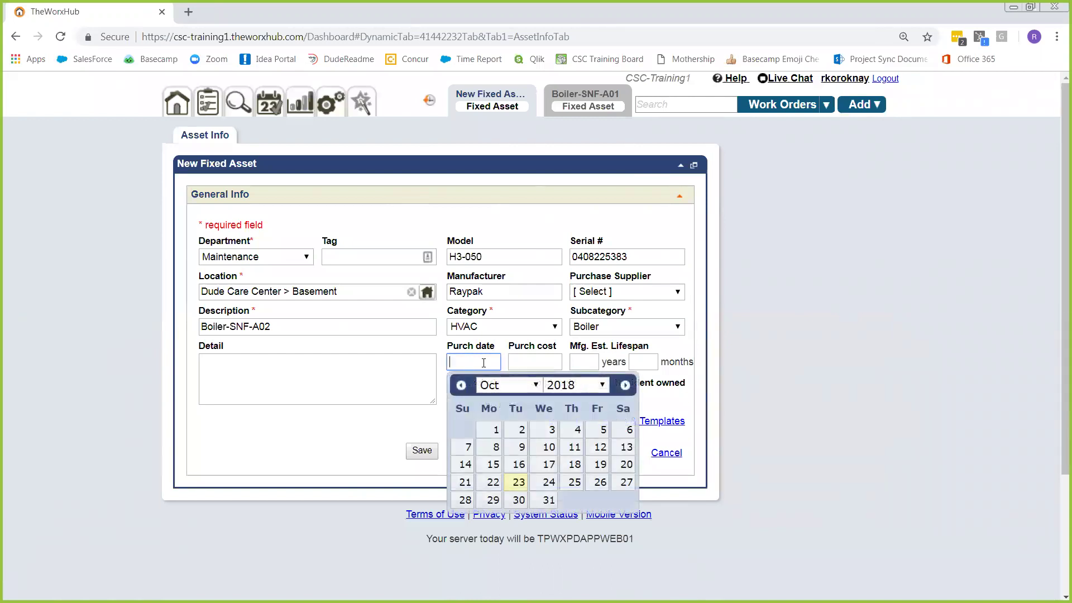
{"action": "type", "text": "05/12/008"}
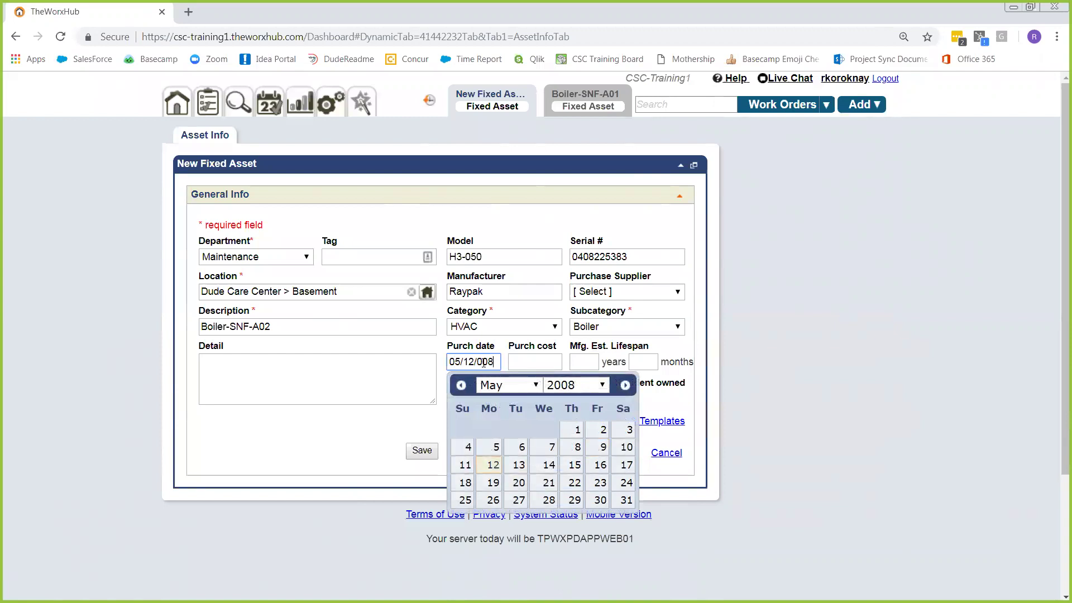
{"action": "left_click", "coordinate": [452, 361]}
{"action": "key", "text": "BackSpace"}
{"action": "left_click", "coordinate": [475, 362]}
{"action": "type", "text": "2"}
Step: Set the purchase cost to 15000.00 and the manufacturer's estimated lifespan to 20 years, and save the new asset
{"action": "left_click", "coordinate": [529, 364]}
{"action": "type", "text": "15000.00"}
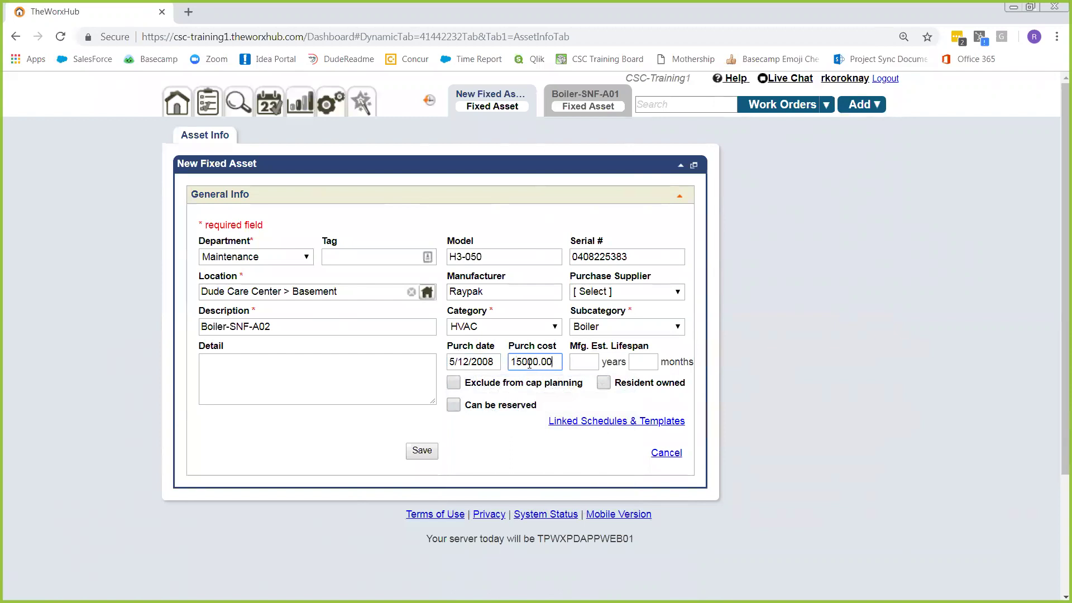
{"action": "left_click", "coordinate": [580, 361]}
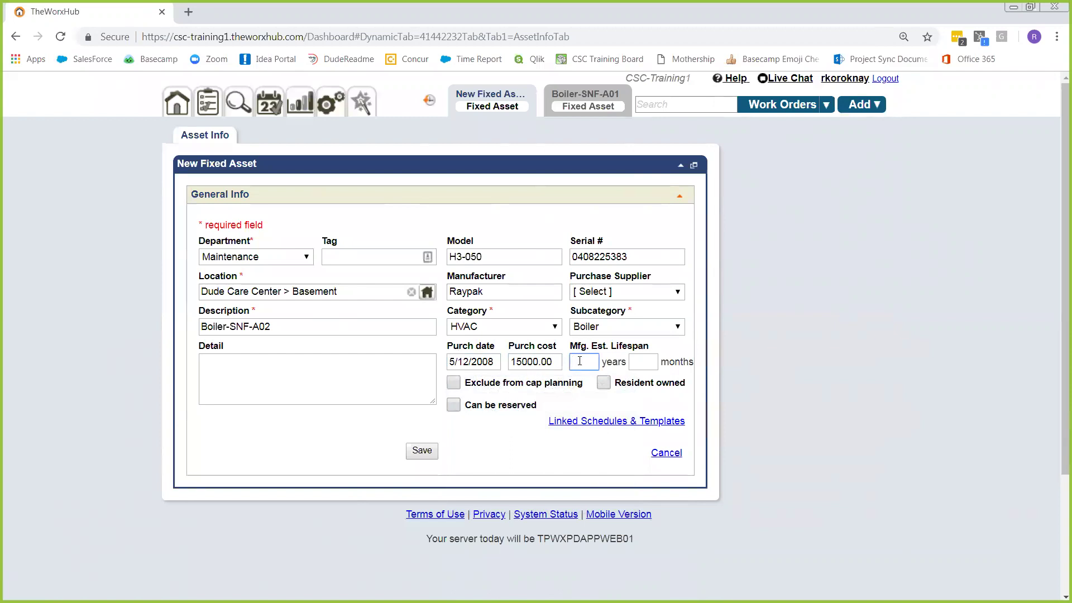
{"action": "type", "text": "20"}
{"action": "left_click", "coordinate": [422, 453]}
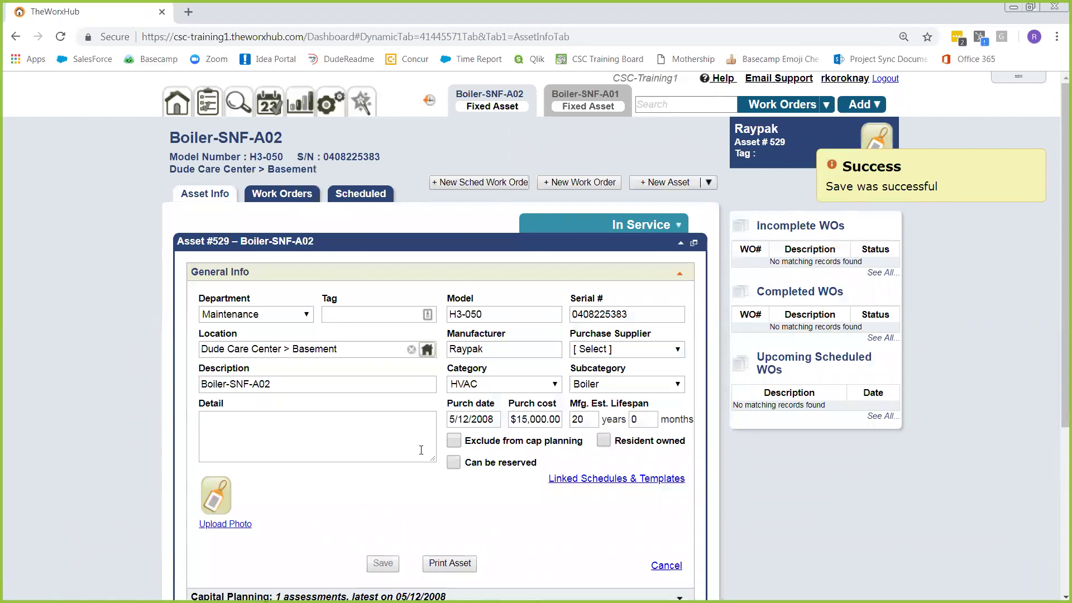
Step: View the service status options available for the saved boiler asset without changing its status
{"action": "scroll", "coordinate": [422, 453], "scroll_direction": "down", "scroll_amount": 1}
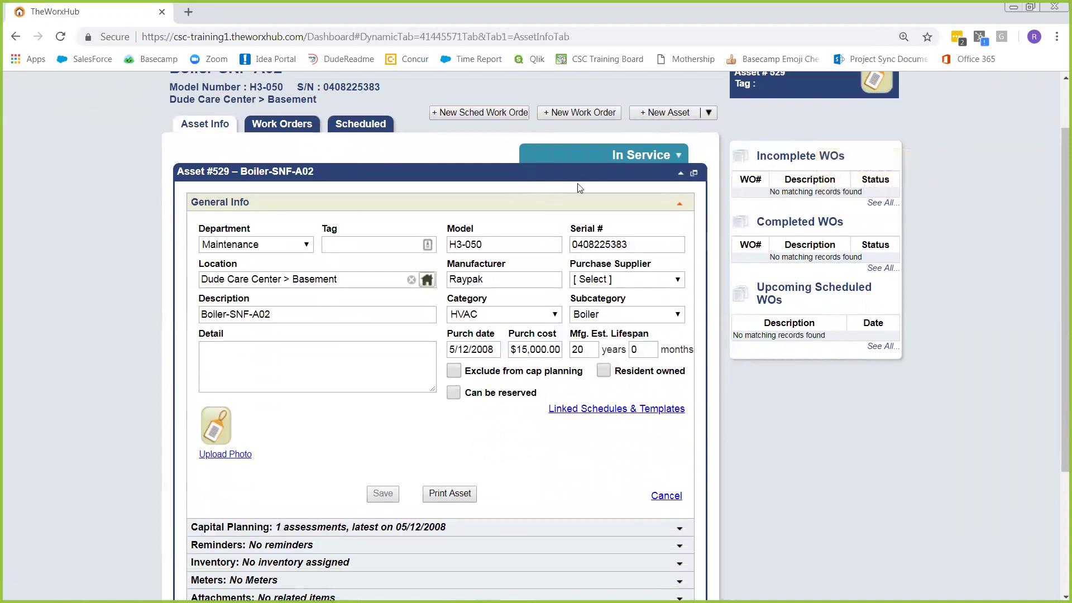
{"action": "left_click", "coordinate": [548, 152]}
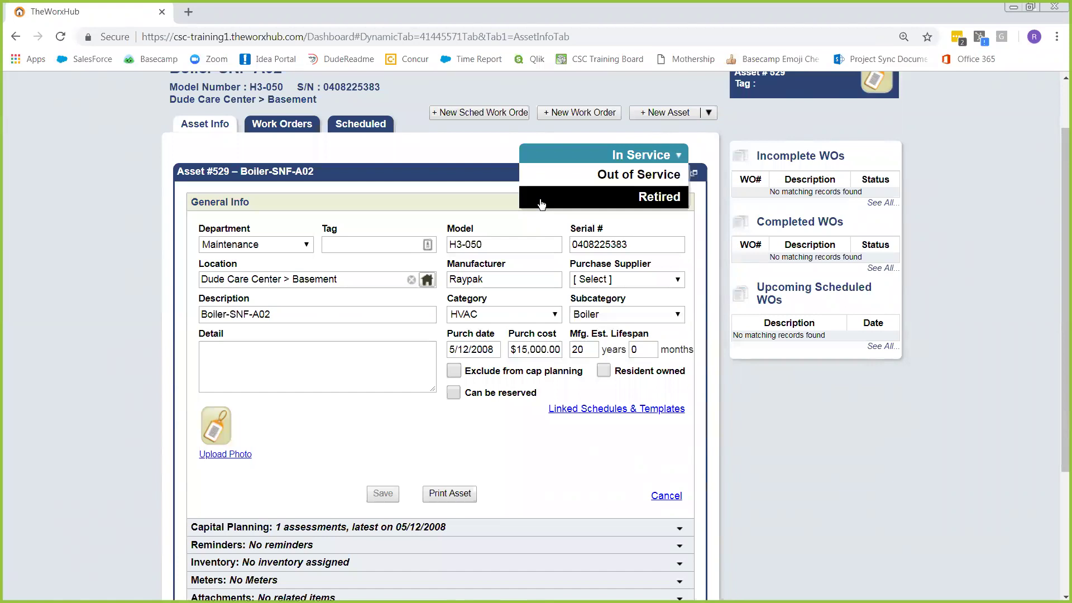
{"action": "left_click", "coordinate": [539, 156]}
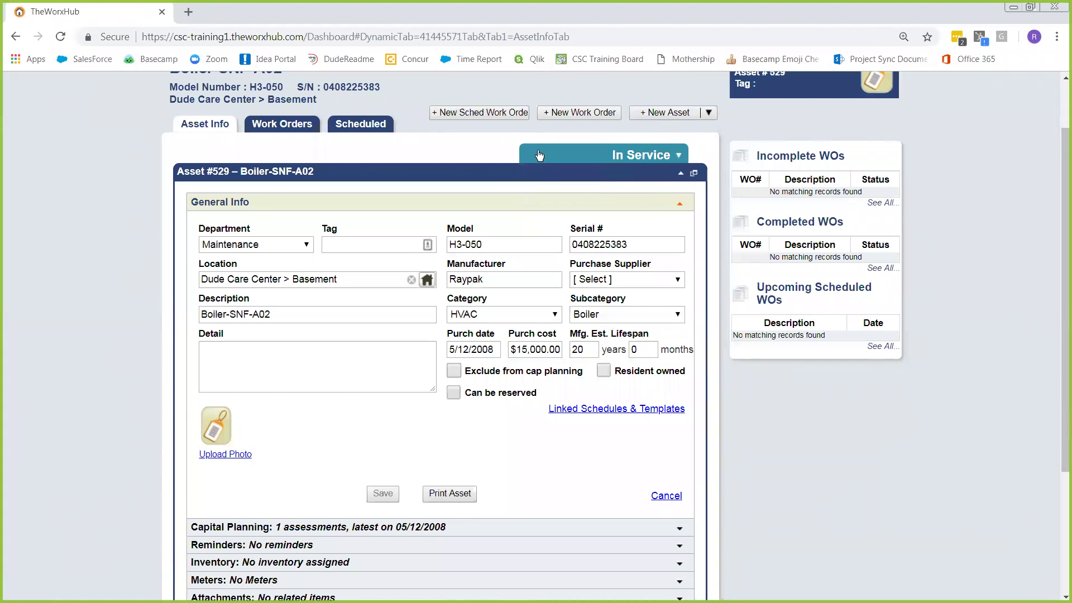
Step: Expand the boiler's Capital Planning section and review its assessments and replacement forecast
{"action": "scroll", "coordinate": [221, 260], "scroll_direction": "down", "scroll_amount": 1}
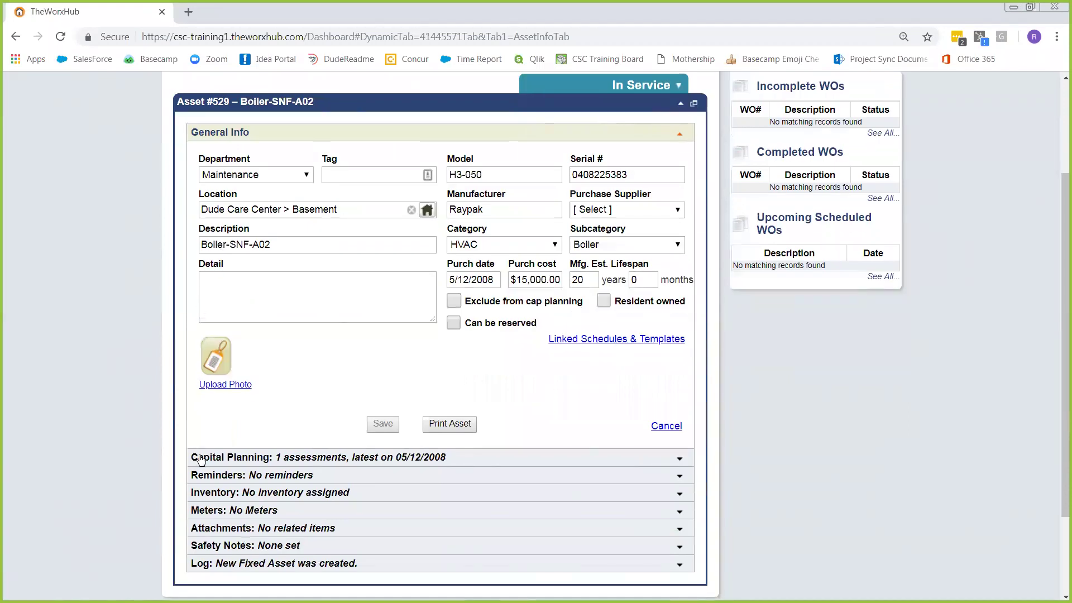
{"action": "left_click", "coordinate": [407, 459]}
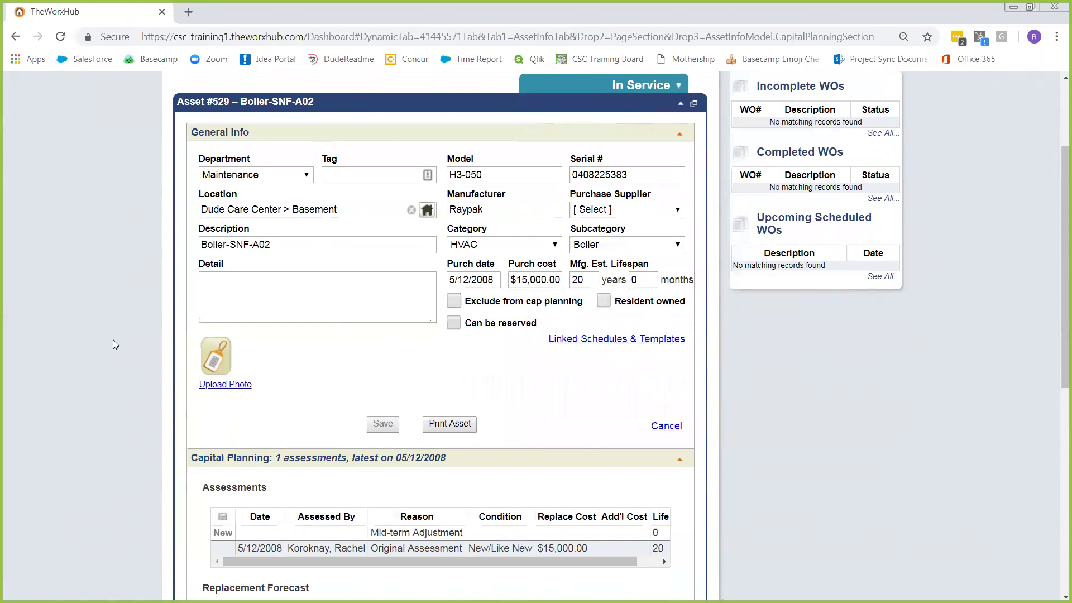
{"action": "scroll", "coordinate": [113, 339], "scroll_direction": "down", "scroll_amount": 3}
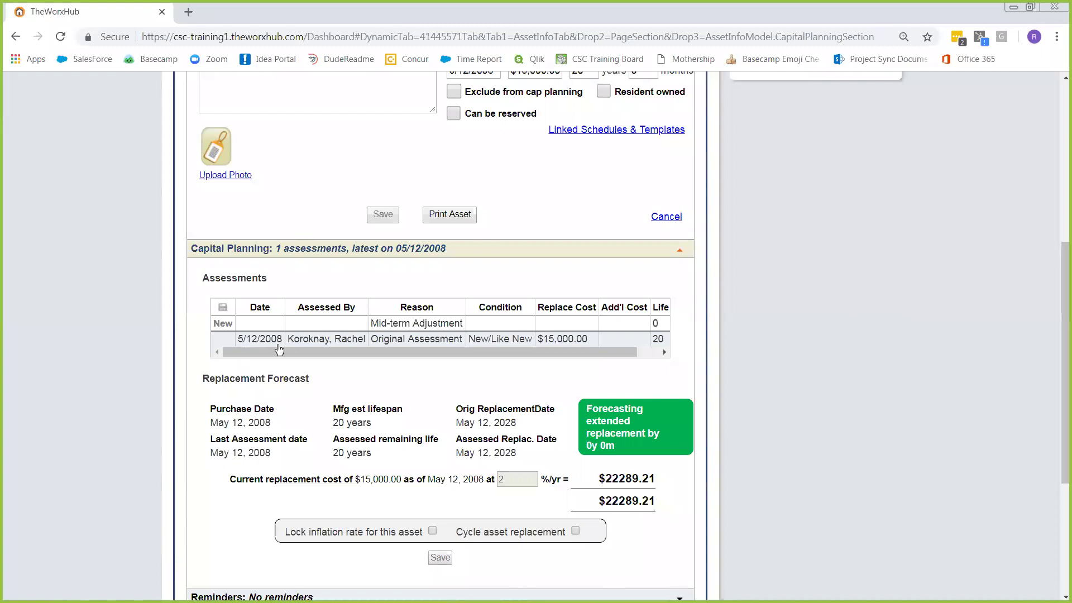
Step: Start a new assessment dated 10/23/2018 and choose the staff member who assessed the boiler
{"action": "left_click", "coordinate": [256, 324]}
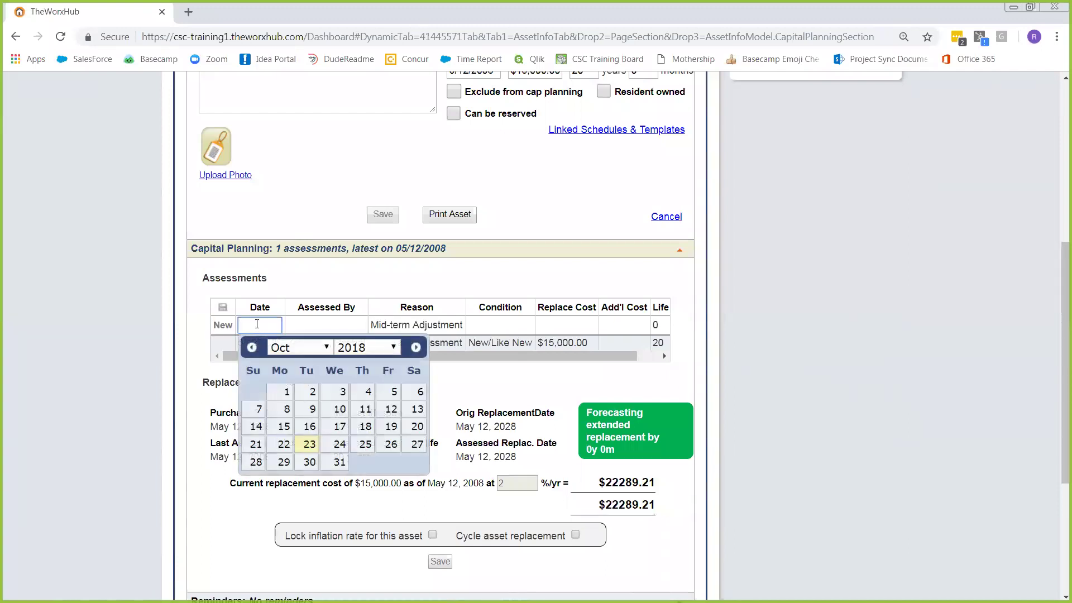
{"action": "left_click", "coordinate": [310, 444]}
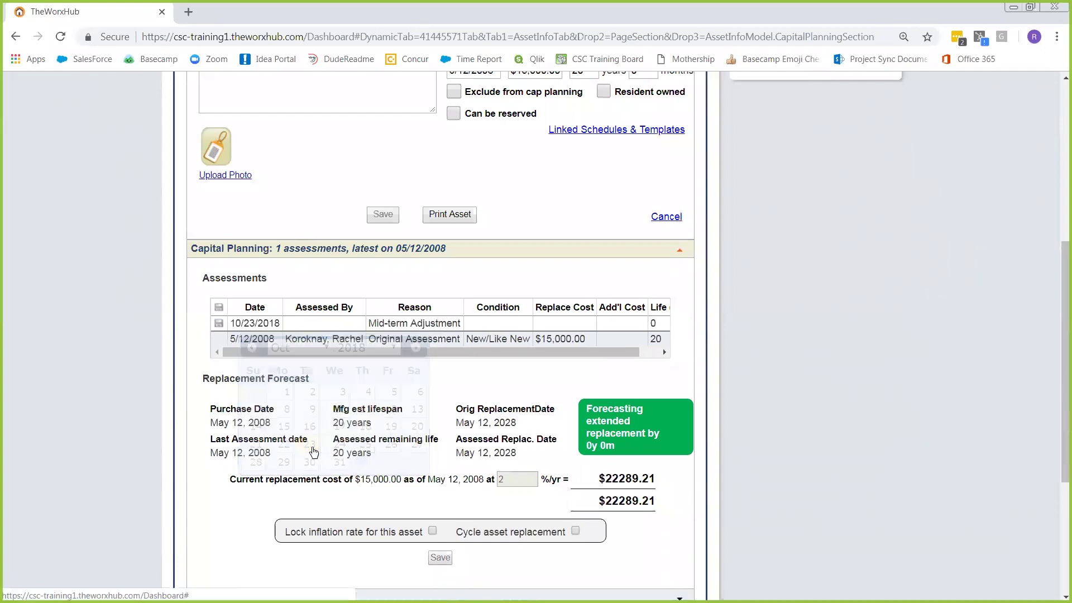
{"action": "left_click", "coordinate": [317, 325]}
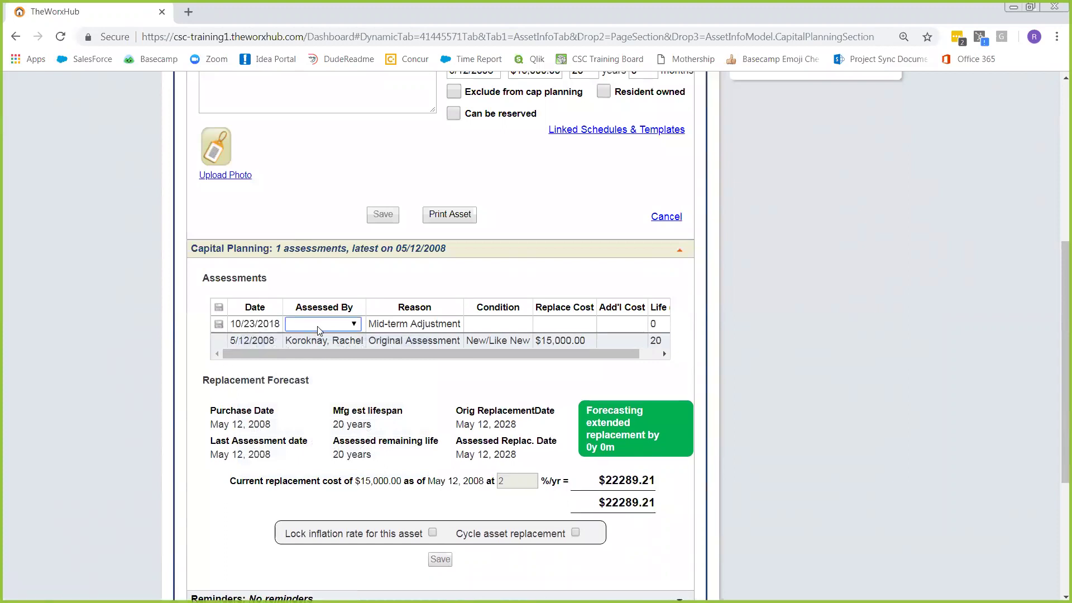
{"action": "left_click", "coordinate": [319, 325]}
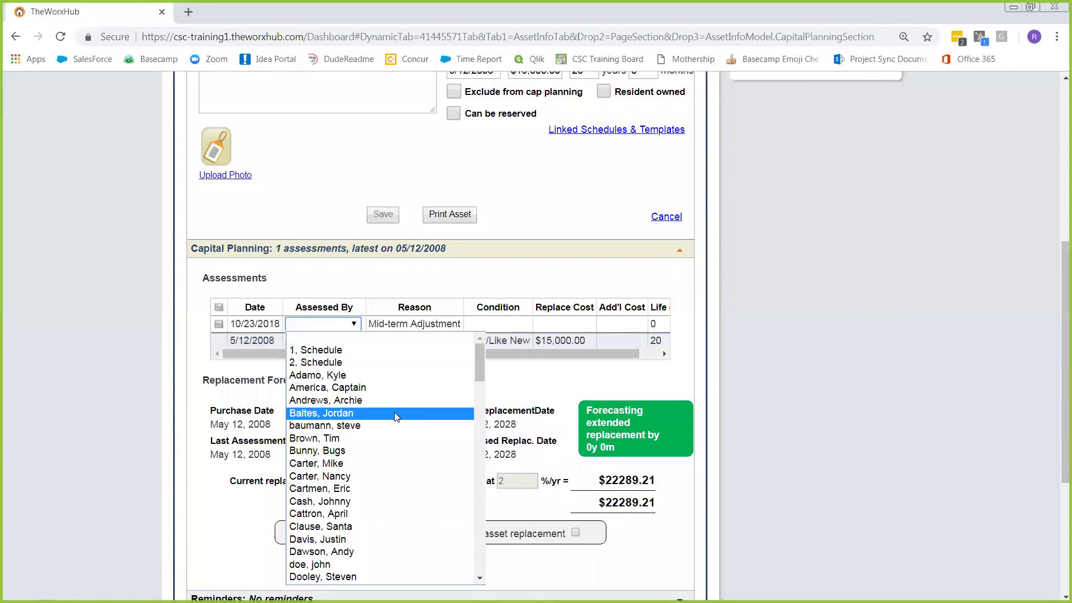
{"action": "left_click", "coordinate": [355, 413]}
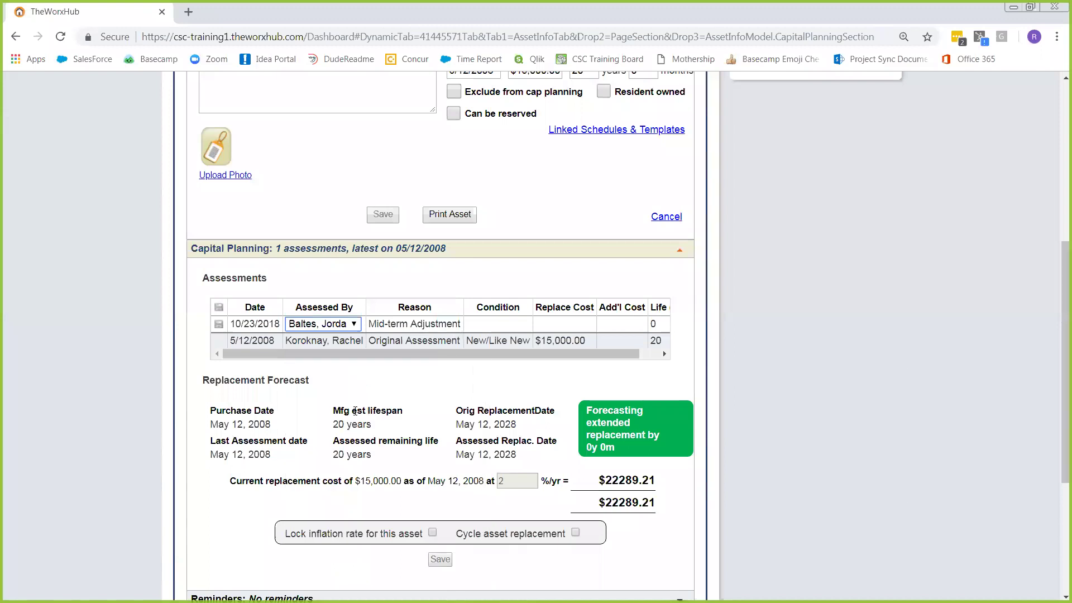
Step: Set the new assessment's reason to Mid-Term Adjustment and its condition to Fair
{"action": "left_click", "coordinate": [407, 330]}
{"action": "left_click", "coordinate": [414, 327]}
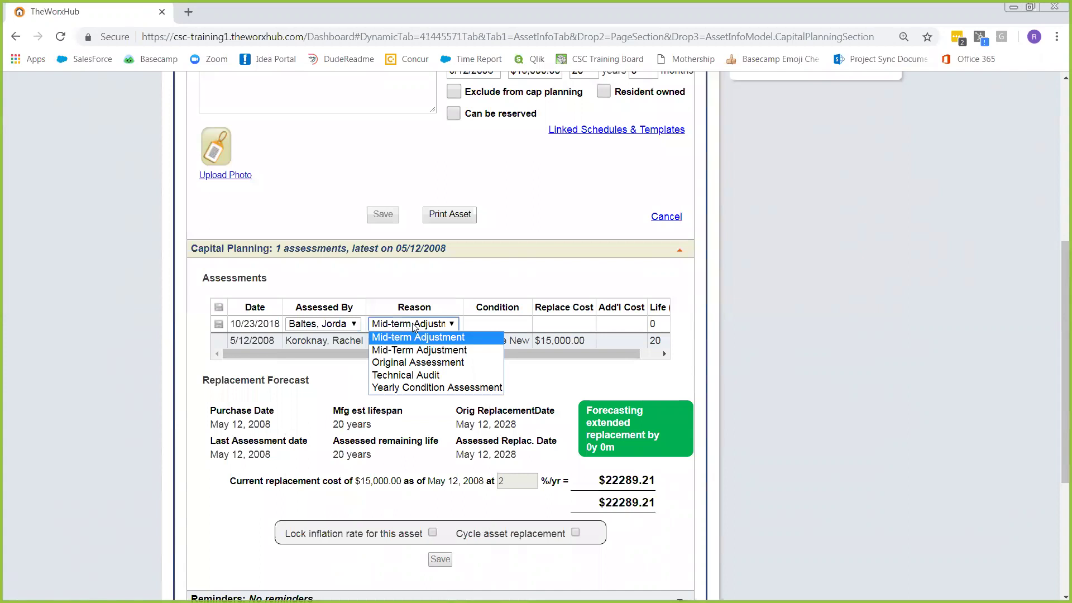
{"action": "left_click", "coordinate": [416, 350]}
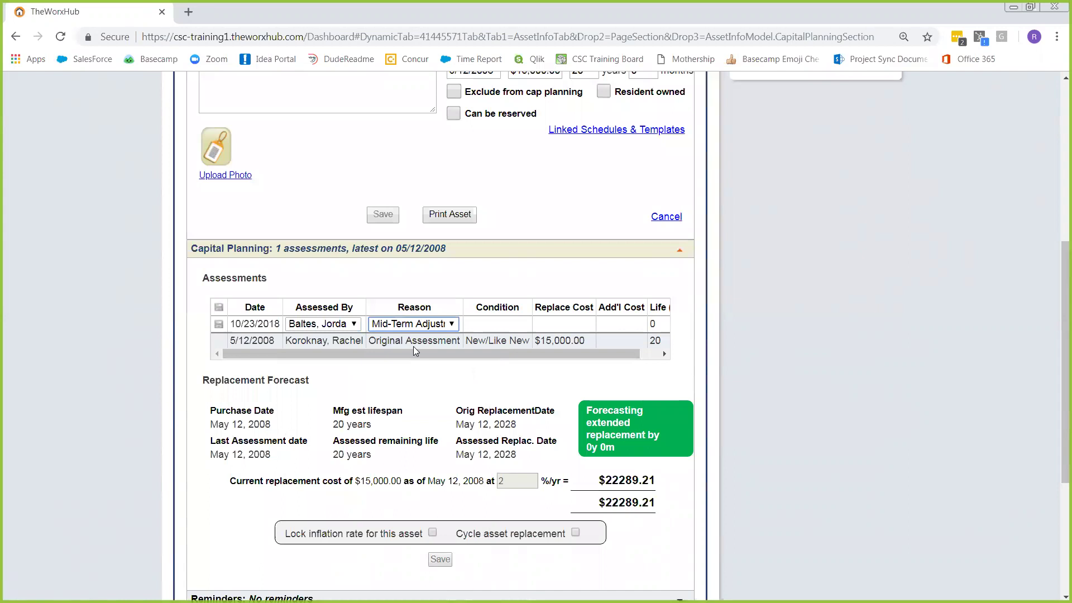
{"action": "left_click", "coordinate": [516, 324]}
{"action": "left_click", "coordinate": [519, 324]}
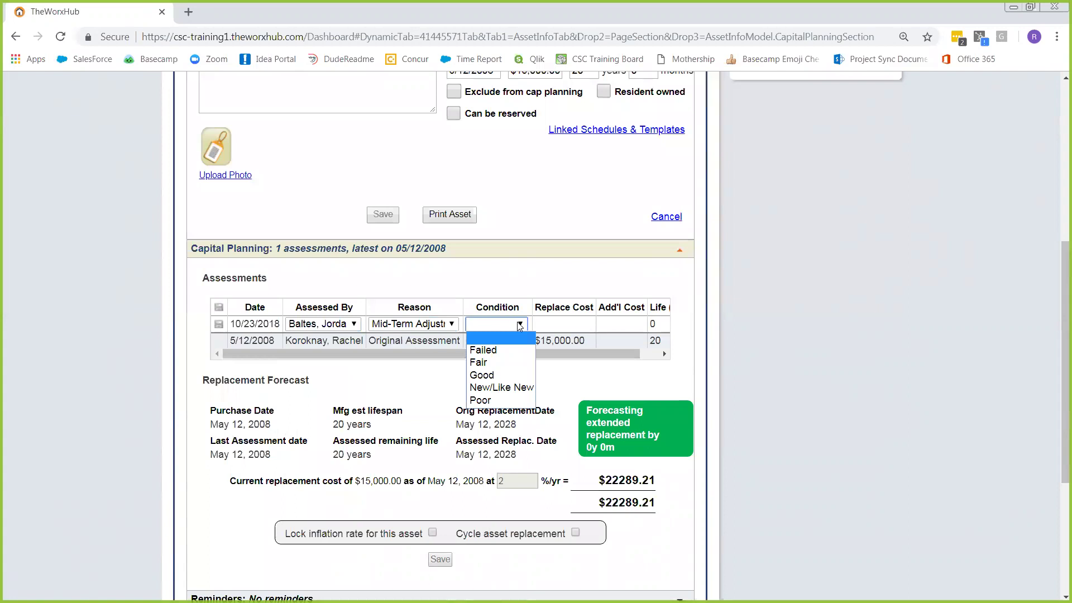
{"action": "left_click", "coordinate": [507, 363]}
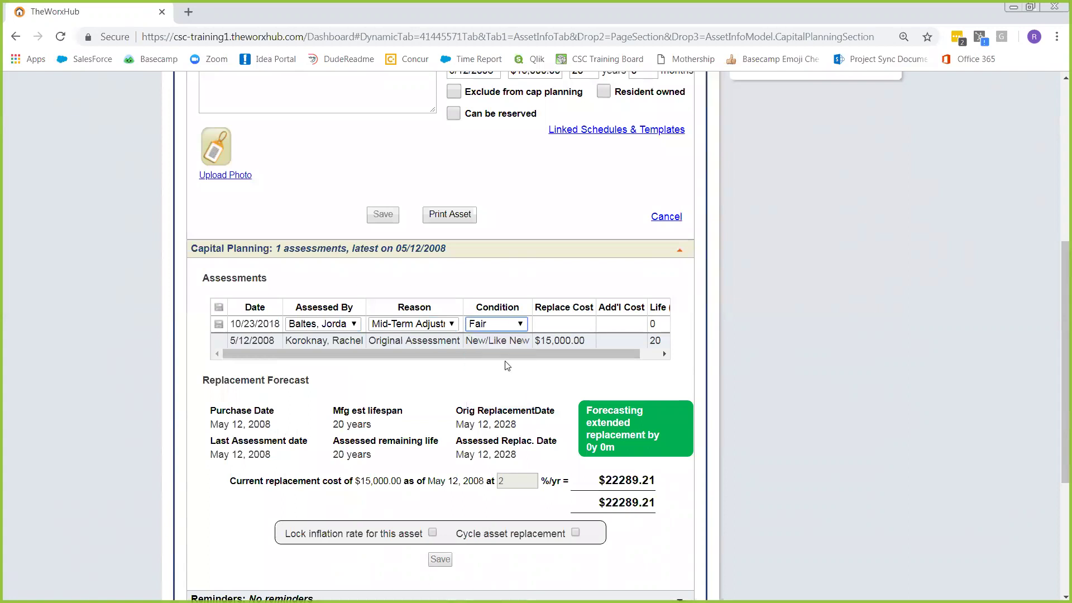
Step: Enter a replacement cost of 18000.00 and a remaining life of 6 years for the new assessment, and save it
{"action": "left_click", "coordinate": [558, 325]}
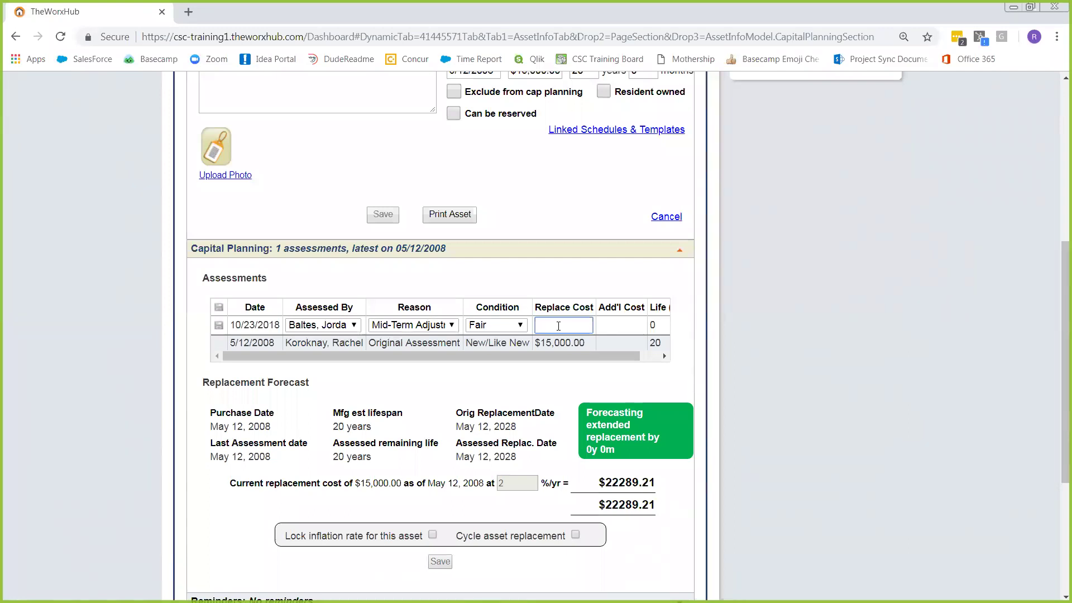
{"action": "type", "text": "18000.00"}
{"action": "left_click_drag", "start_coordinate": [565, 363], "coordinate": [584, 364]}
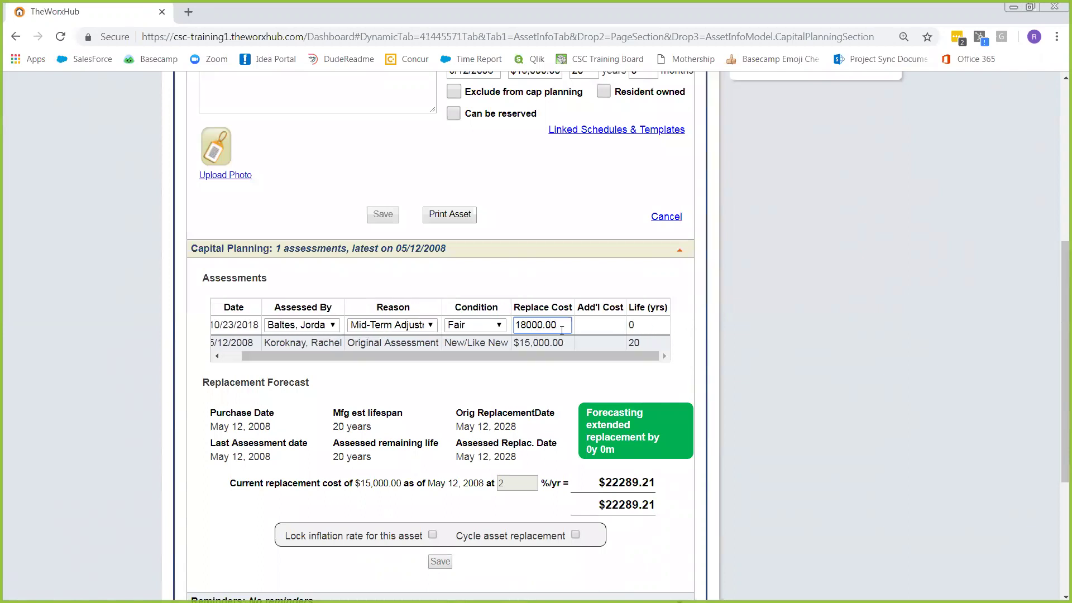
{"action": "left_click", "coordinate": [644, 327]}
{"action": "left_click", "coordinate": [645, 327]}
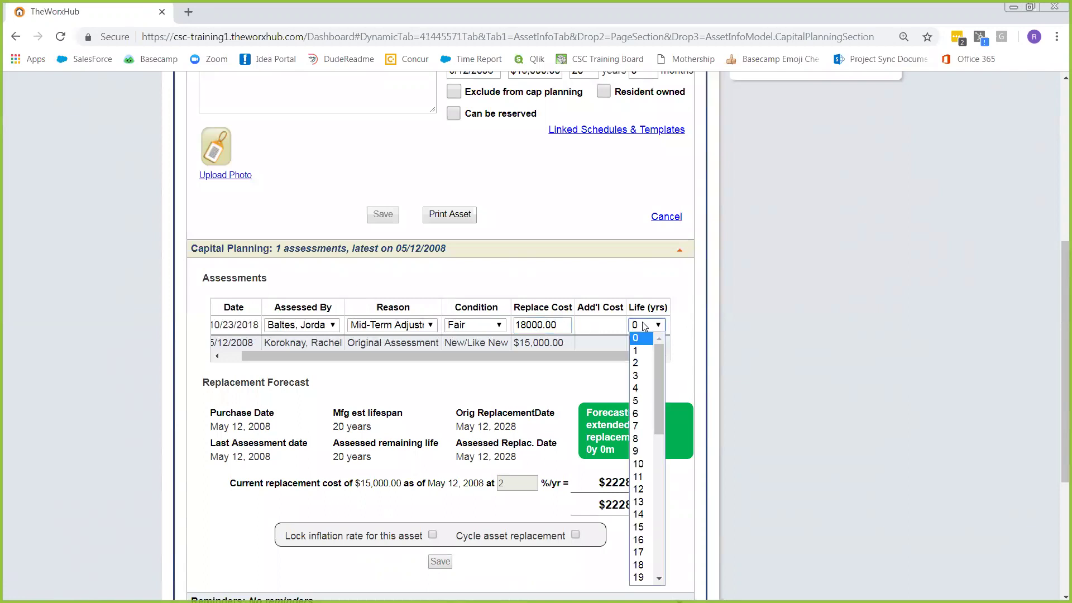
{"action": "left_click", "coordinate": [641, 420]}
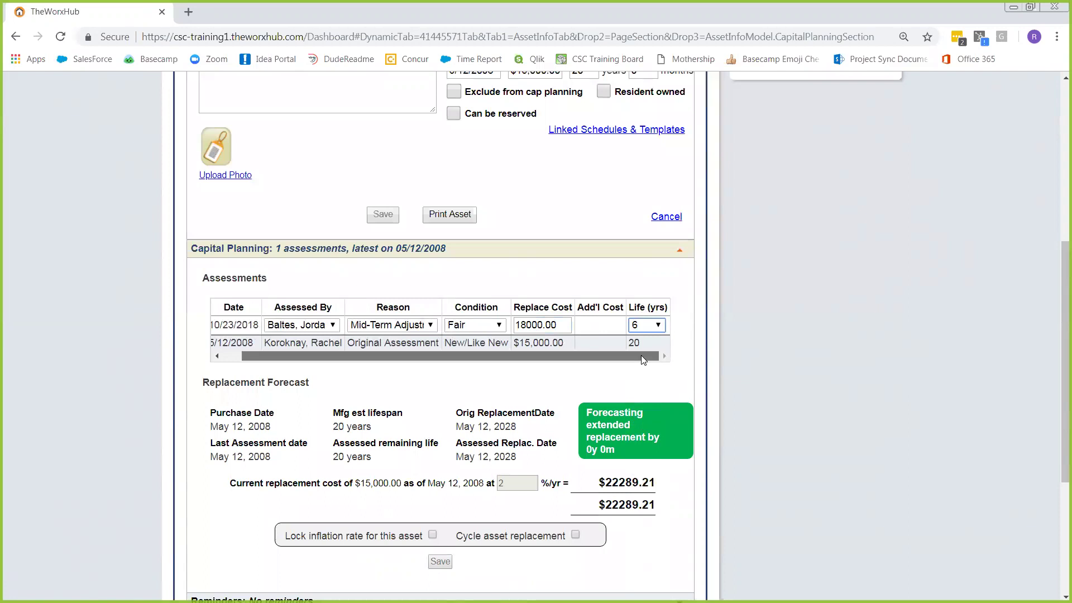
{"action": "left_click_drag", "start_coordinate": [644, 360], "coordinate": [625, 360]}
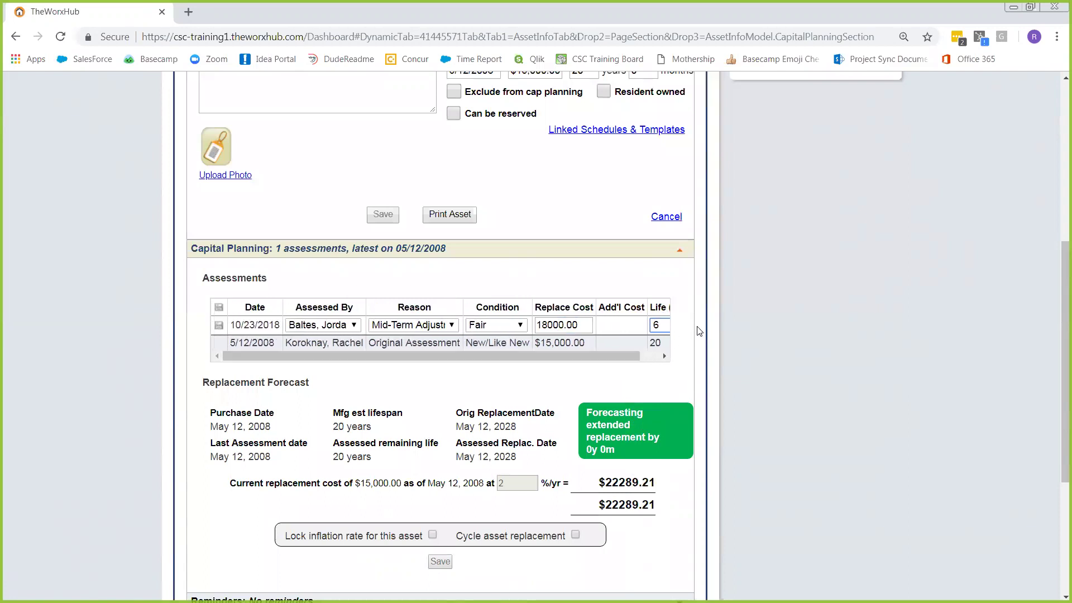
{"action": "left_click", "coordinate": [219, 327]}
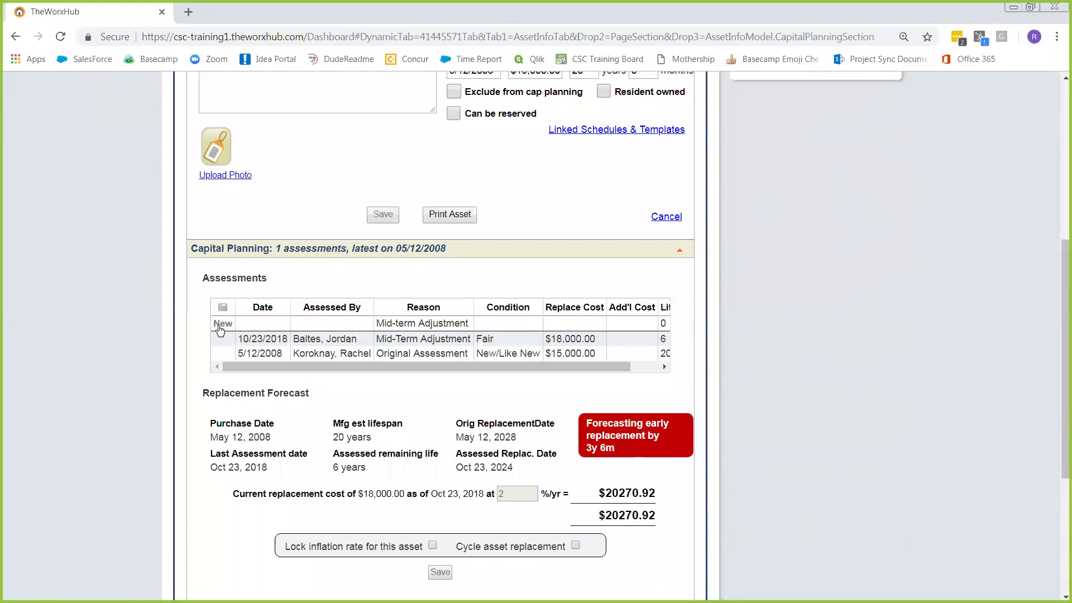
Step: Leave the boiler's asset record and open the Batch Edit Assets page
{"action": "scroll", "coordinate": [219, 330], "scroll_direction": "down", "scroll_amount": 1}
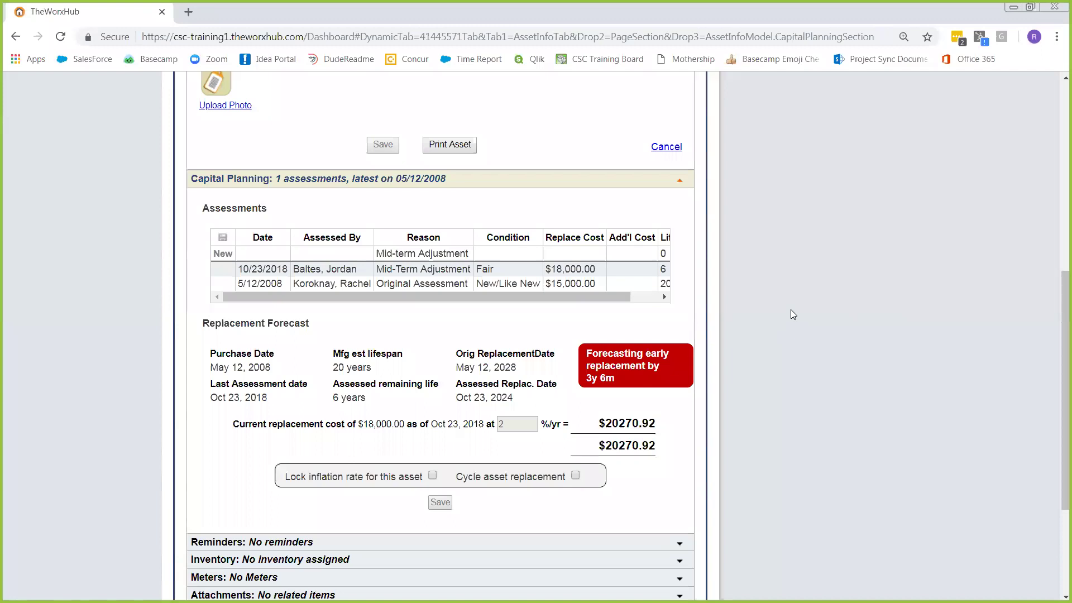
{"action": "scroll", "coordinate": [791, 309], "scroll_direction": "up", "scroll_amount": 1}
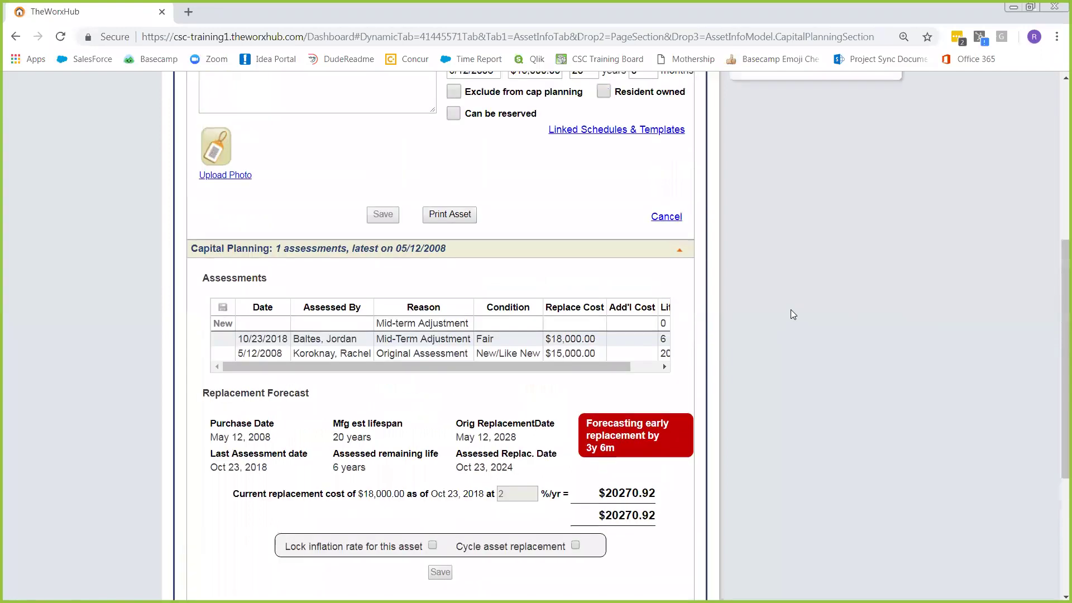
{"action": "scroll", "coordinate": [796, 310], "scroll_direction": "up", "scroll_amount": 1}
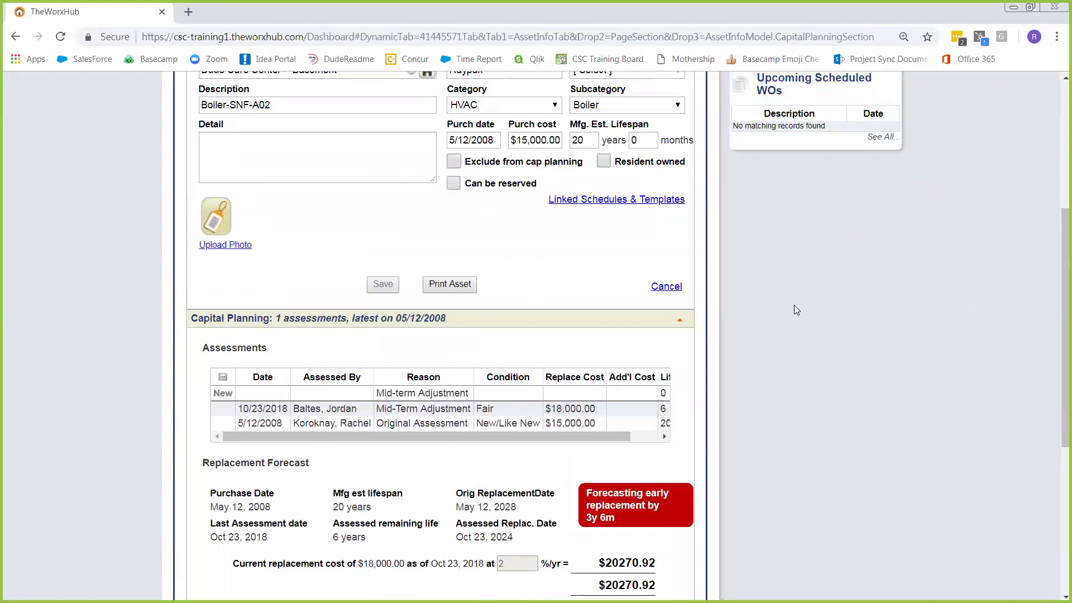
{"action": "scroll", "coordinate": [795, 308], "scroll_direction": "up", "scroll_amount": 4}
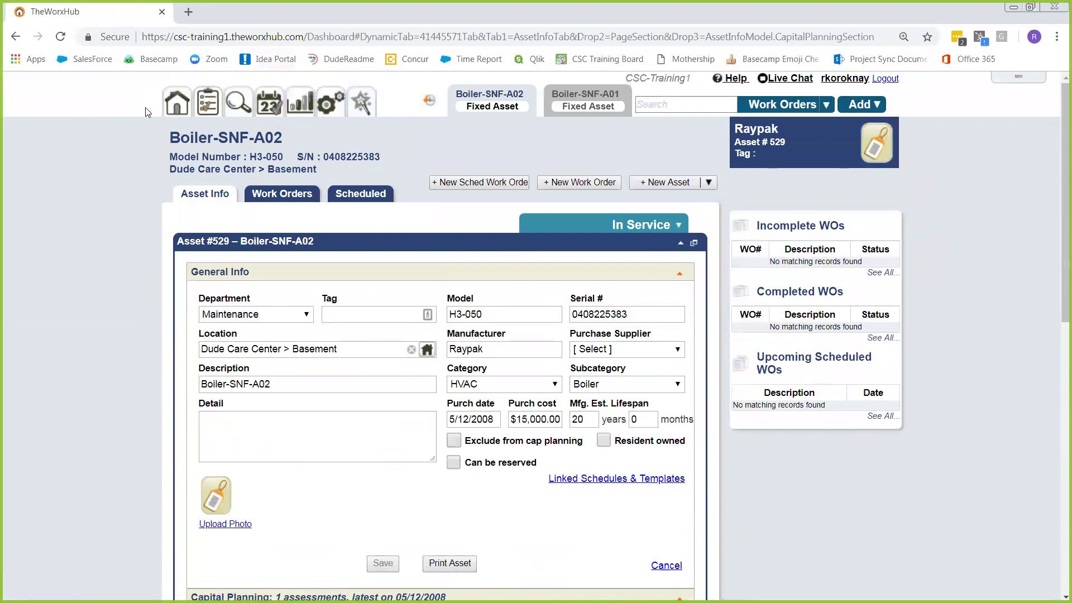
{"action": "left_click", "coordinate": [364, 101]}
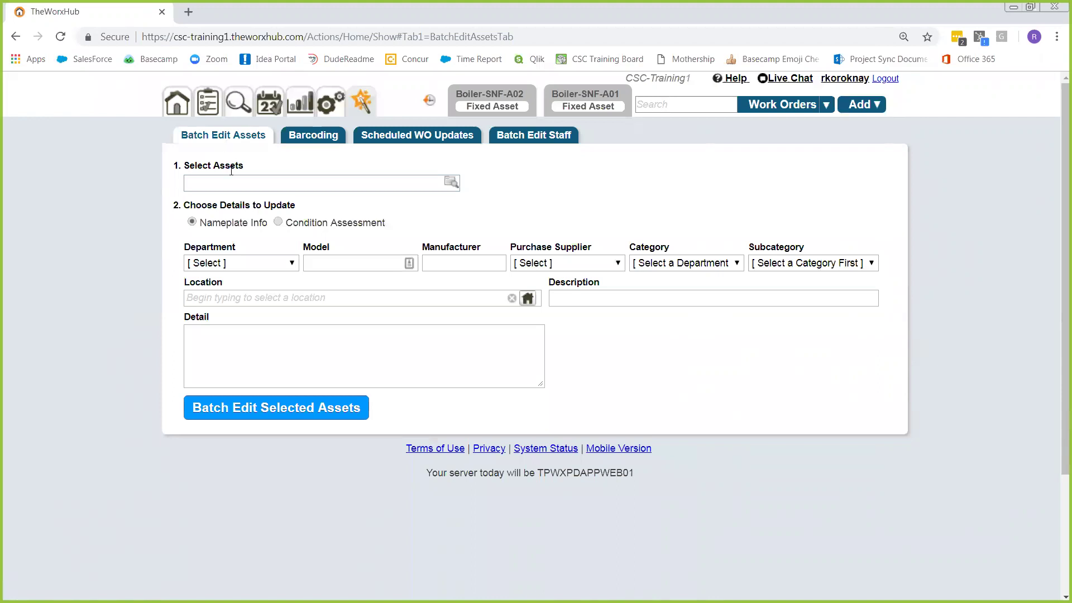
Step: Select the rooftop assets AHU-Roof-001, AHU-Roof-002, AHU-Roof-003 and AHU-Roof-004 for the batch edit
{"action": "left_click", "coordinate": [450, 182]}
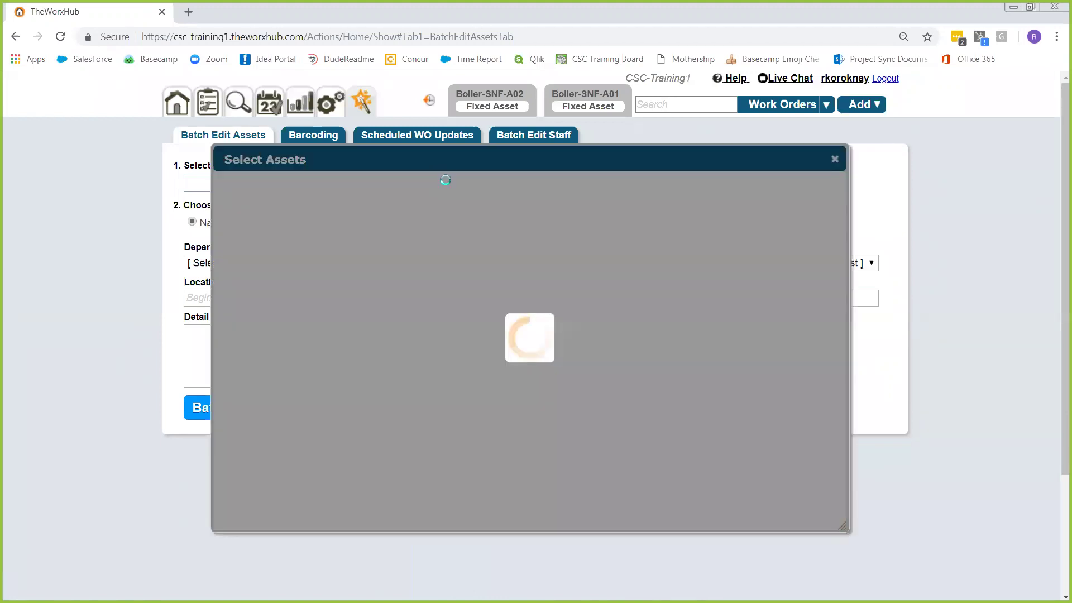
{"action": "left_click", "coordinate": [702, 186]}
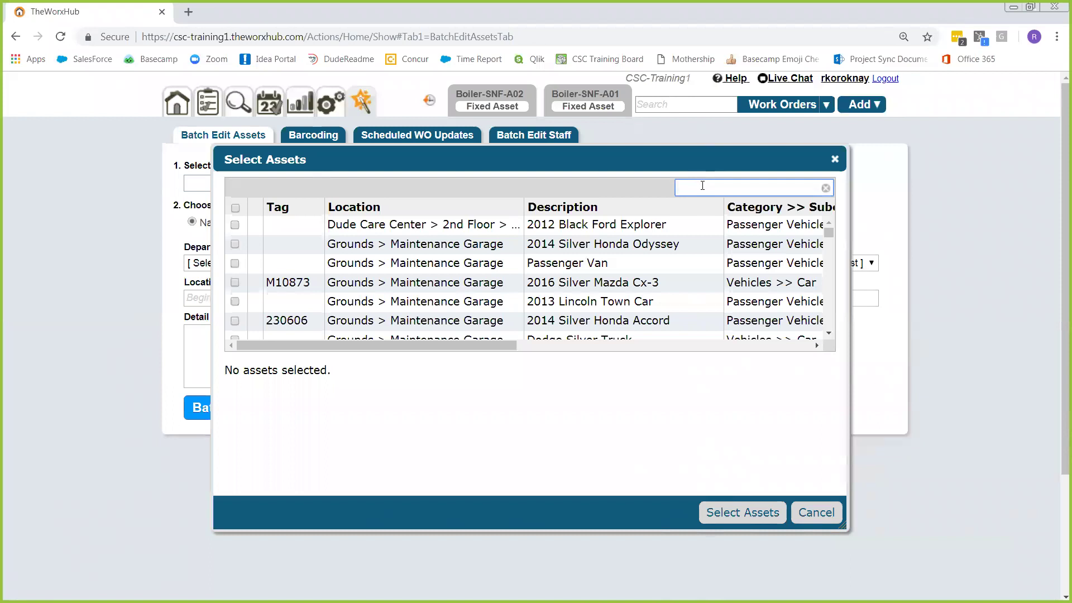
{"action": "scroll", "coordinate": [711, 248], "scroll_direction": "down", "scroll_amount": 5}
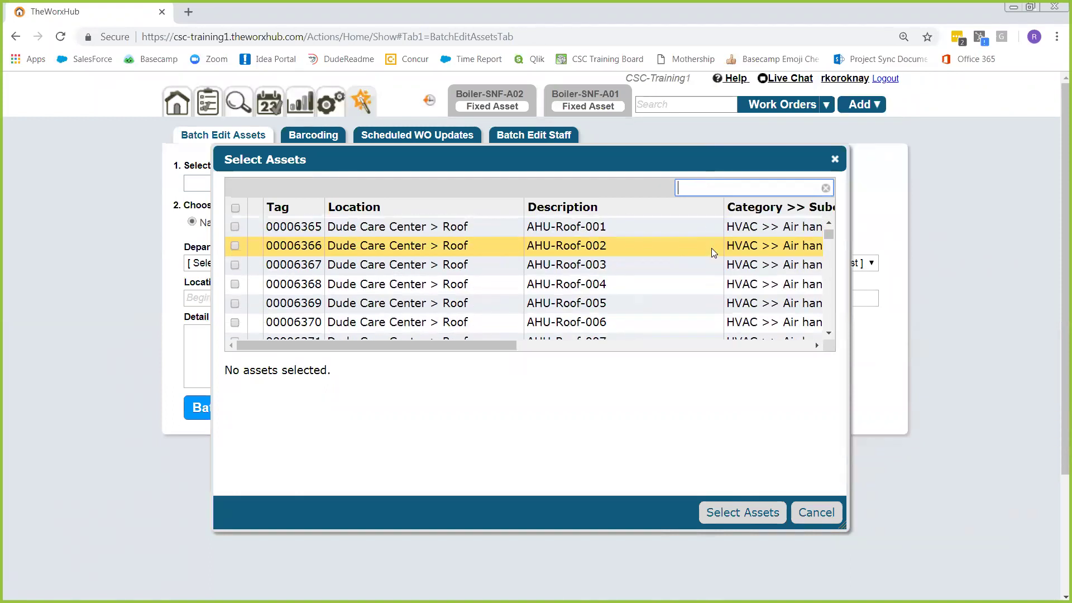
{"action": "left_click", "coordinate": [234, 227]}
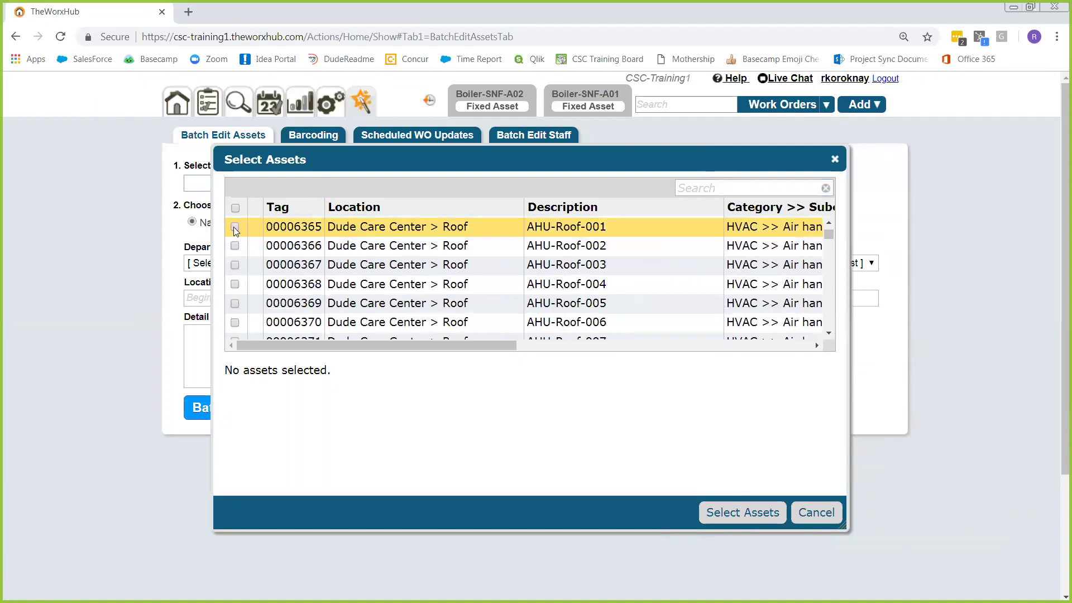
{"action": "left_click", "coordinate": [235, 246]}
{"action": "left_click", "coordinate": [235, 265]}
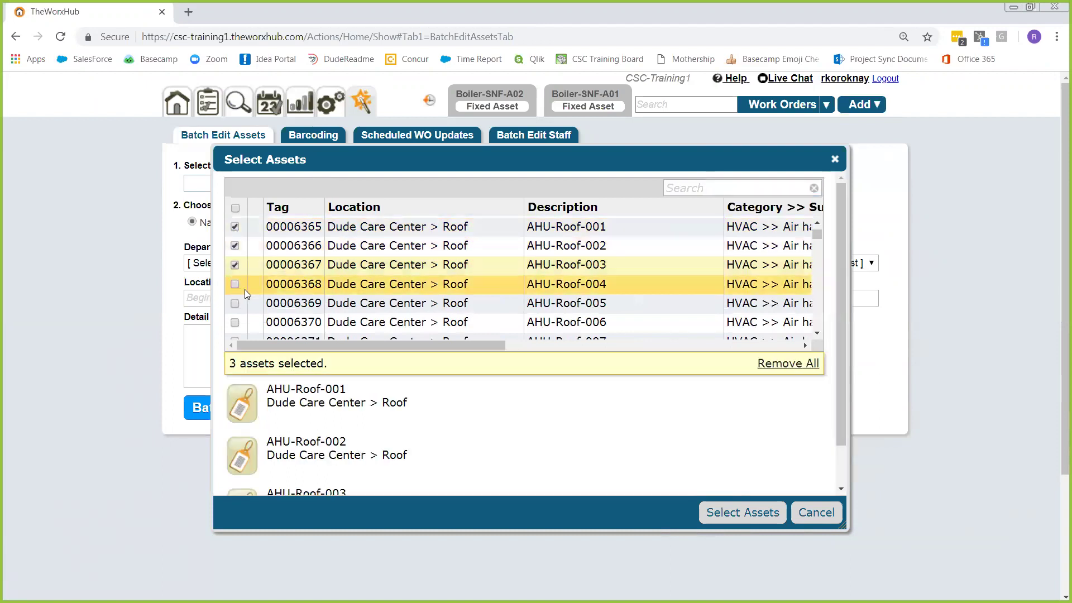
{"action": "left_click", "coordinate": [235, 287]}
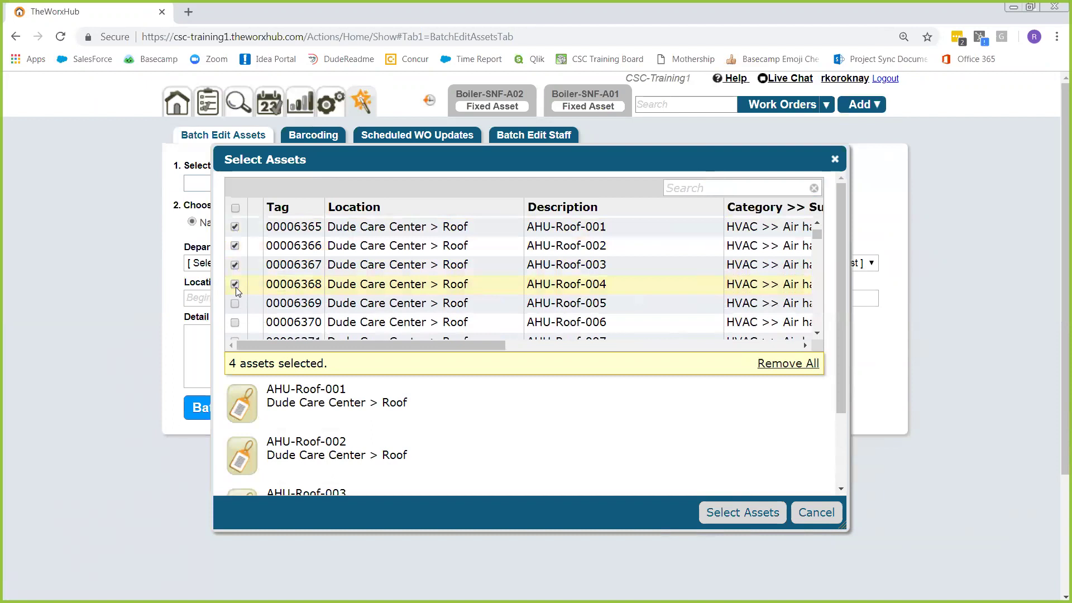
{"action": "left_click", "coordinate": [743, 514]}
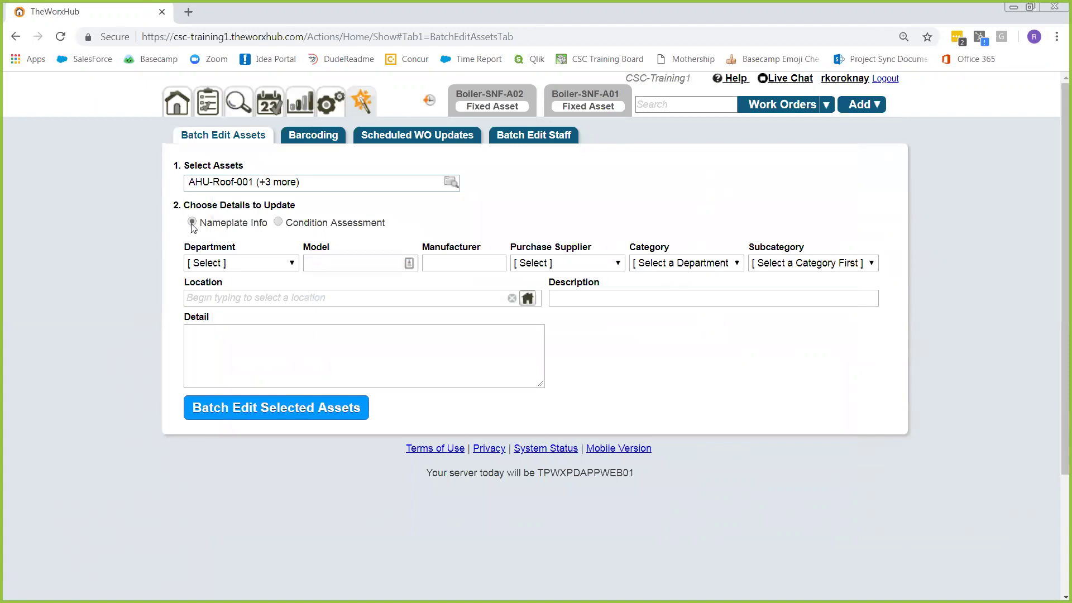
Step: Choose Condition Assessment as the details to update, date it 10/23/2018 and pick the staff member who assessed the assets
{"action": "left_click", "coordinate": [278, 222]}
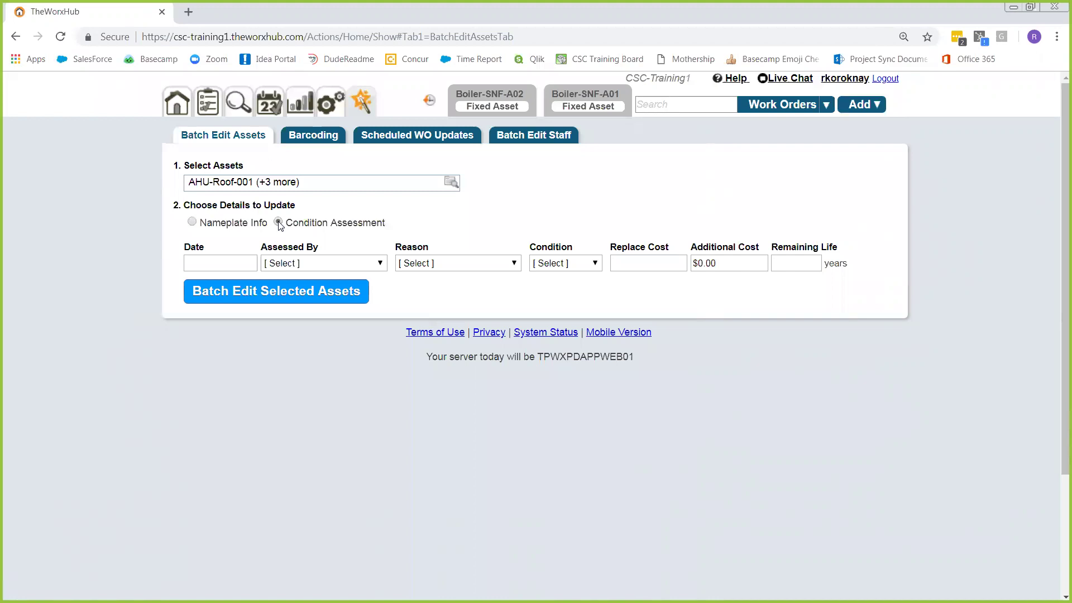
{"action": "left_click", "coordinate": [218, 262]}
{"action": "left_click", "coordinate": [255, 387]}
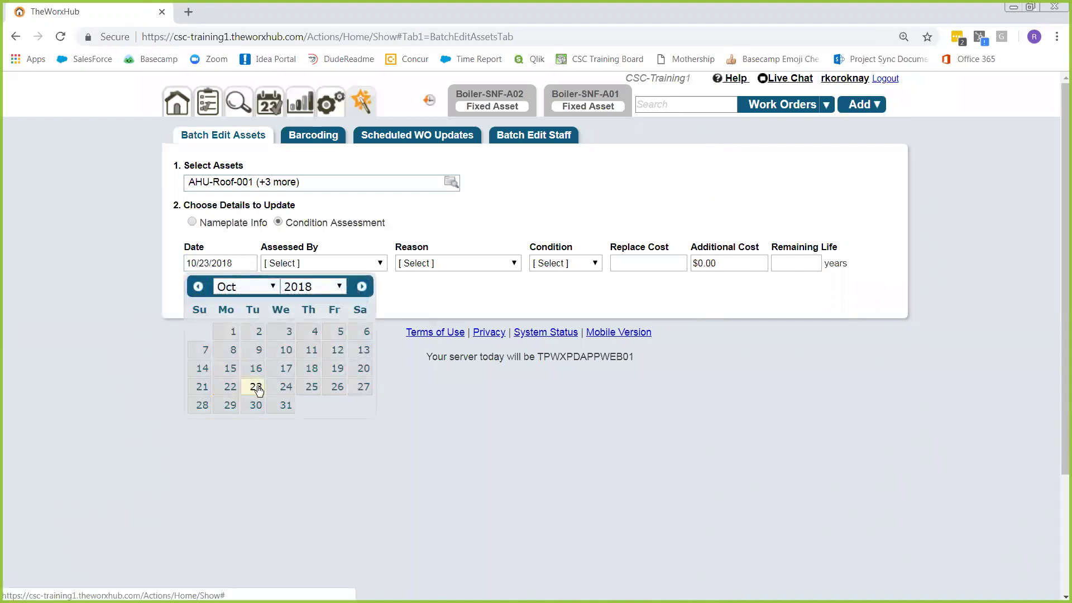
{"action": "left_click", "coordinate": [331, 264]}
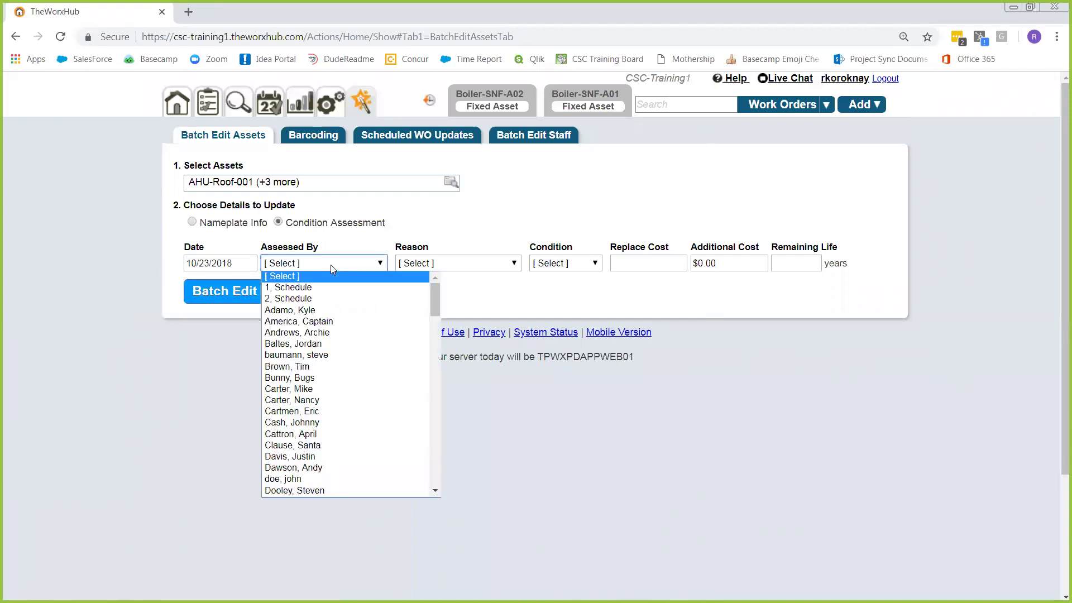
{"action": "left_click", "coordinate": [317, 343]}
Step: Set the batch assessment's reason to Mid-Term Adjustment and its condition to Good
{"action": "left_click", "coordinate": [483, 263]}
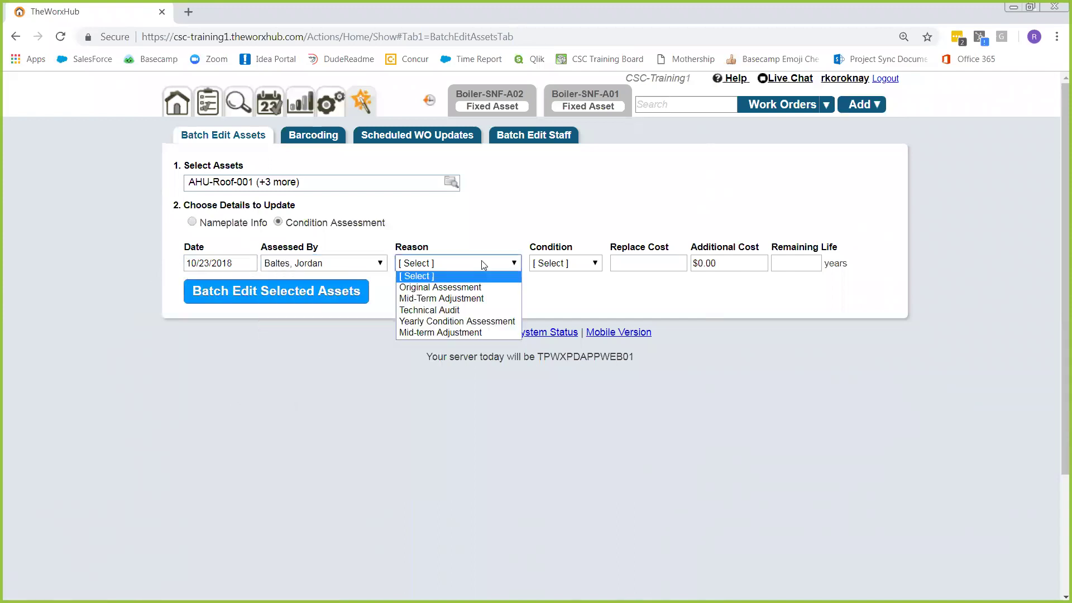
{"action": "left_click", "coordinate": [471, 300]}
{"action": "left_click", "coordinate": [582, 265]}
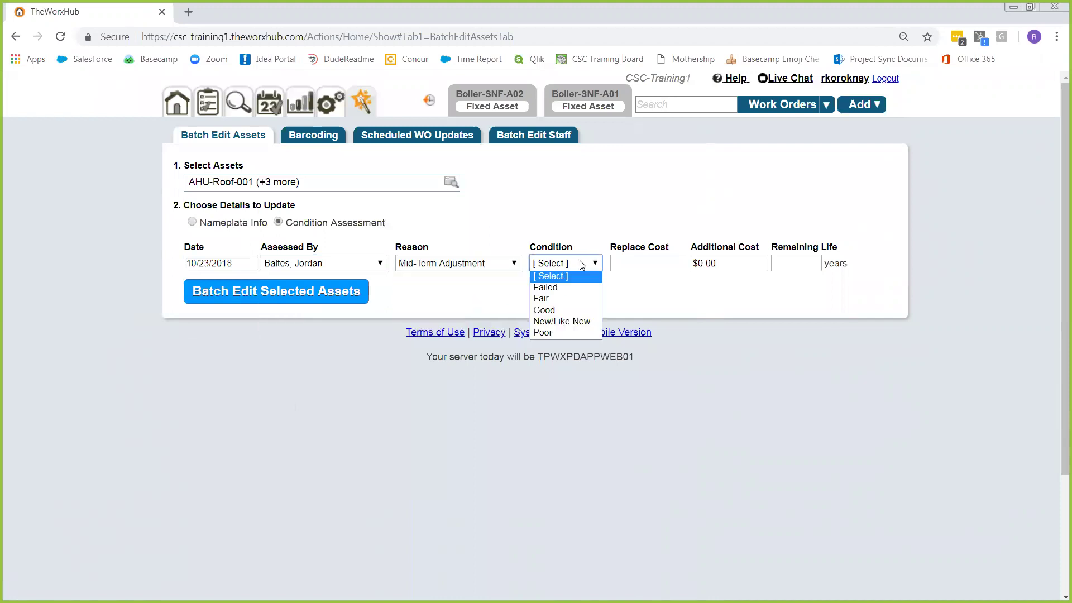
{"action": "left_click", "coordinate": [563, 311]}
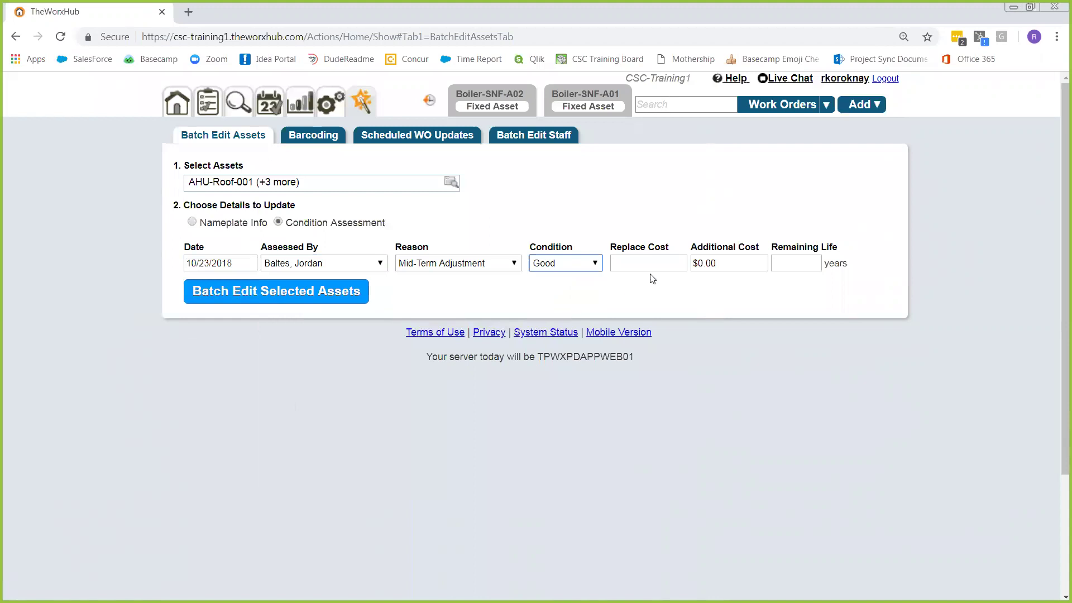
Step: Enter a replacement cost of 10000 and a remaining life of 10 years, and submit the batch edit for the selected assets
{"action": "left_click", "coordinate": [655, 262]}
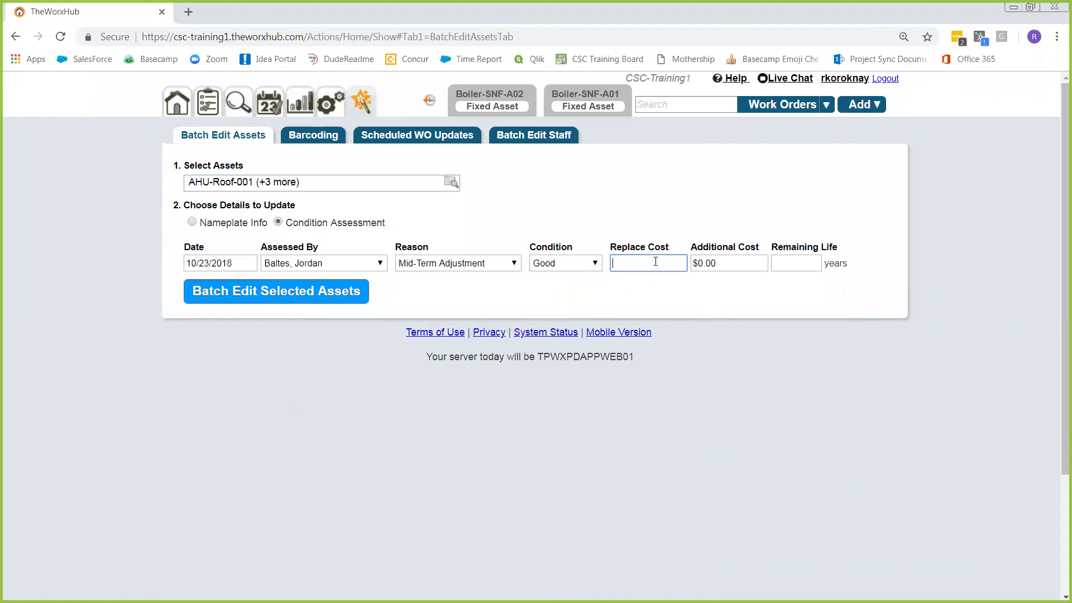
{"action": "type", "text": "10000"}
{"action": "left_click", "coordinate": [803, 263]}
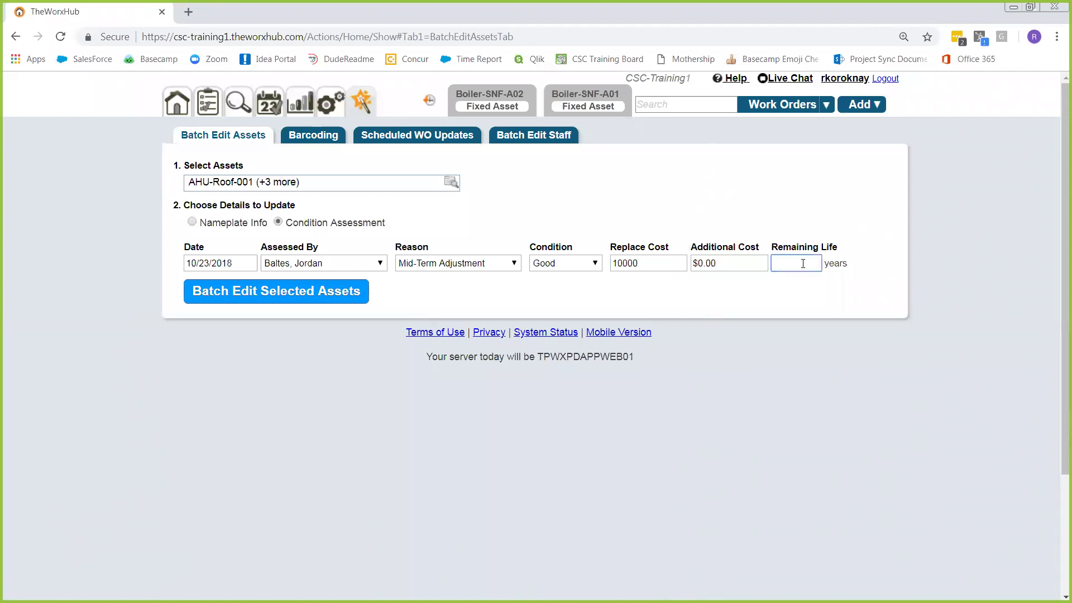
{"action": "type", "text": "10"}
{"action": "left_click", "coordinate": [261, 298]}
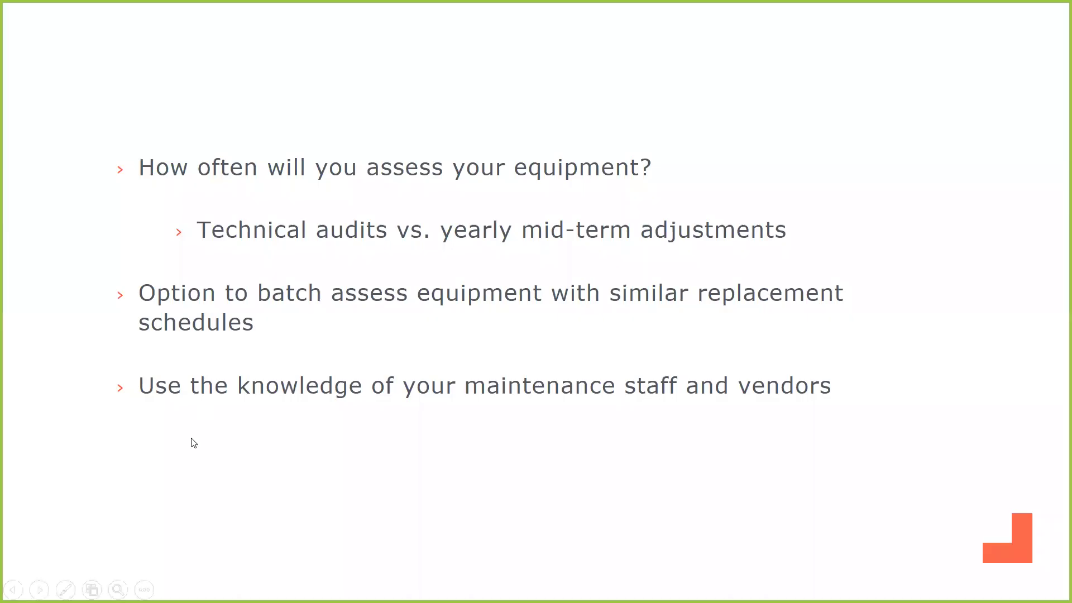
{"action": "left_click", "coordinate": [191, 439]}
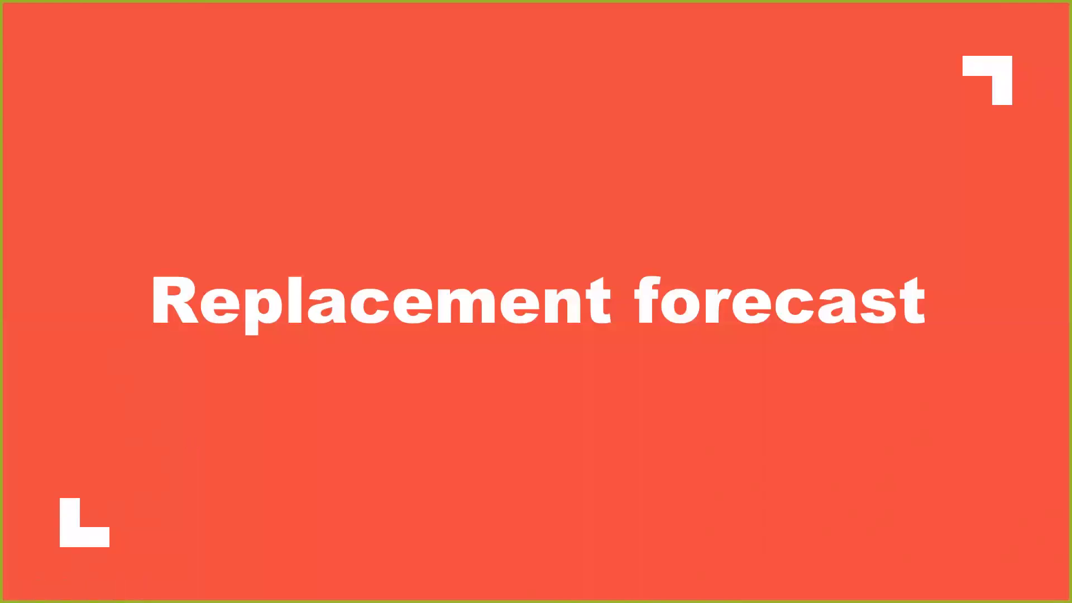
{"action": "key", "text": "Right"}
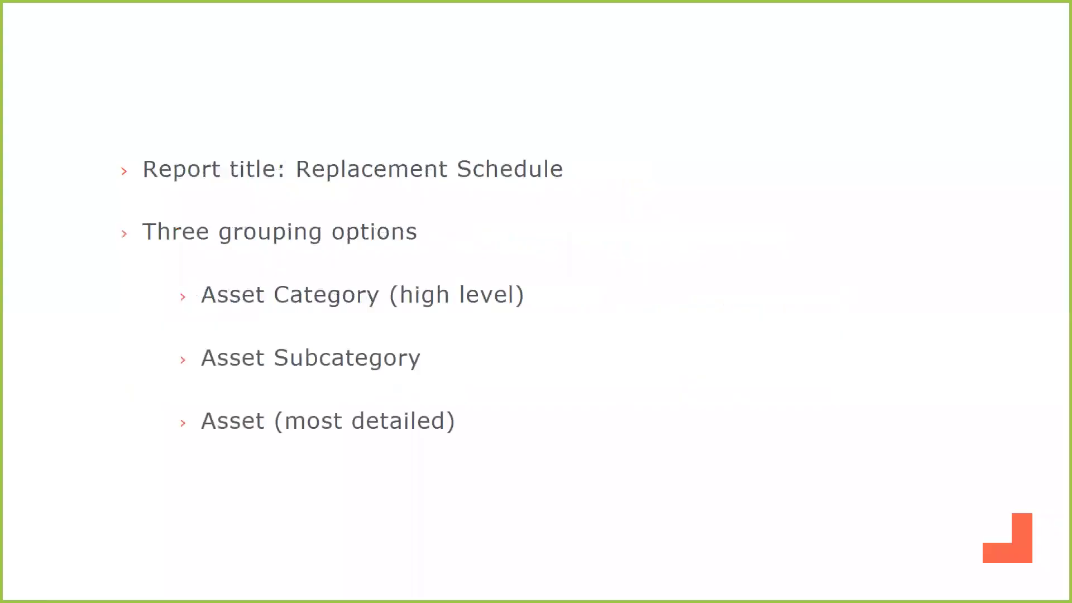